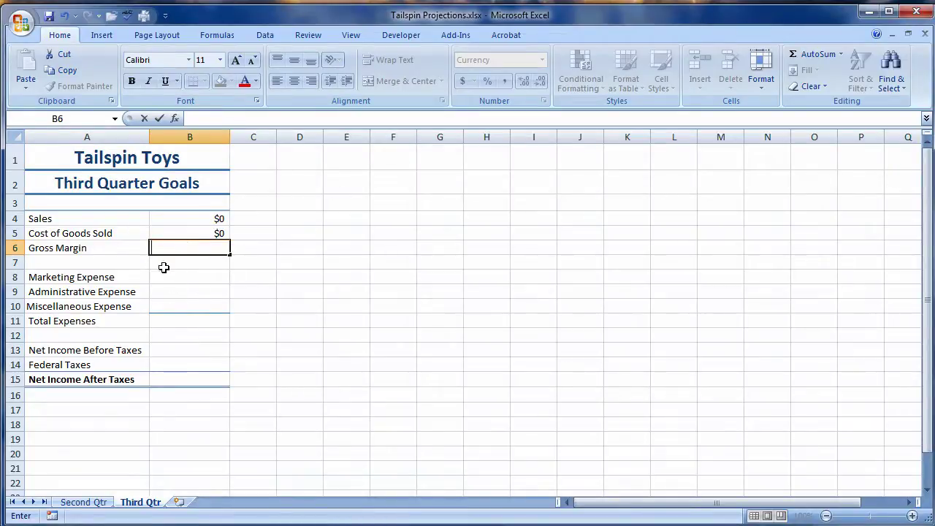
Build the formula =B4-B5 in B6 so Gross Margin is Sales minus Cost of Goods Sold.
click(201, 248)
text(=)
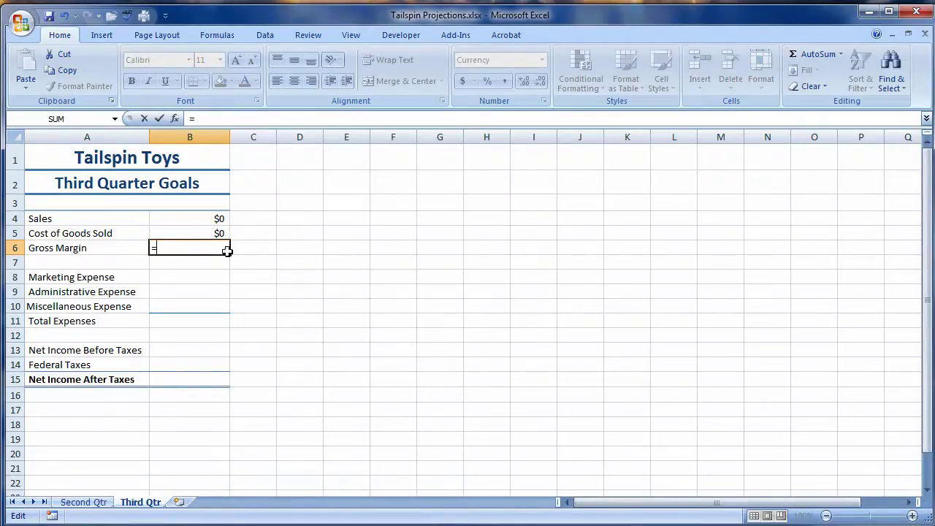
click(195, 223)
text(-)
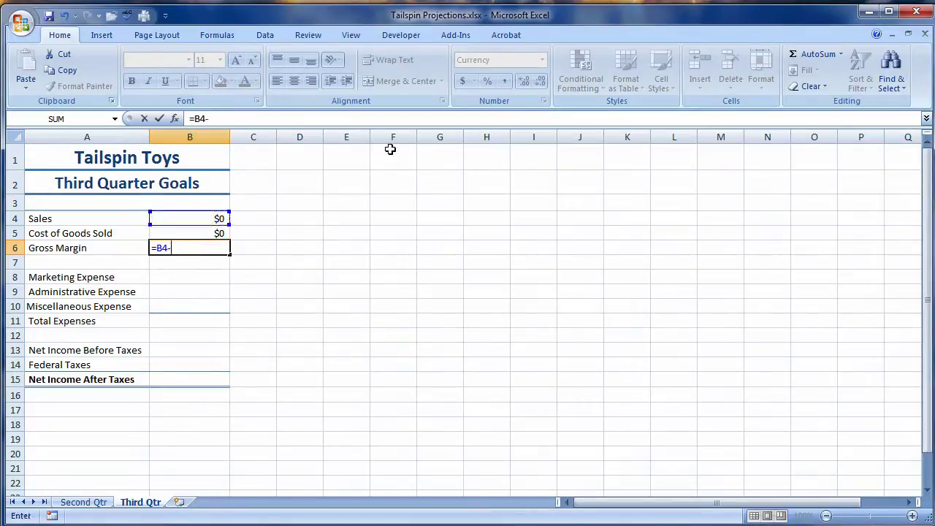
click(211, 233)
Commit the Gross Margin formula and enter 0 for Marketing, Administrative and Miscellaneous Expense.
key(Return)
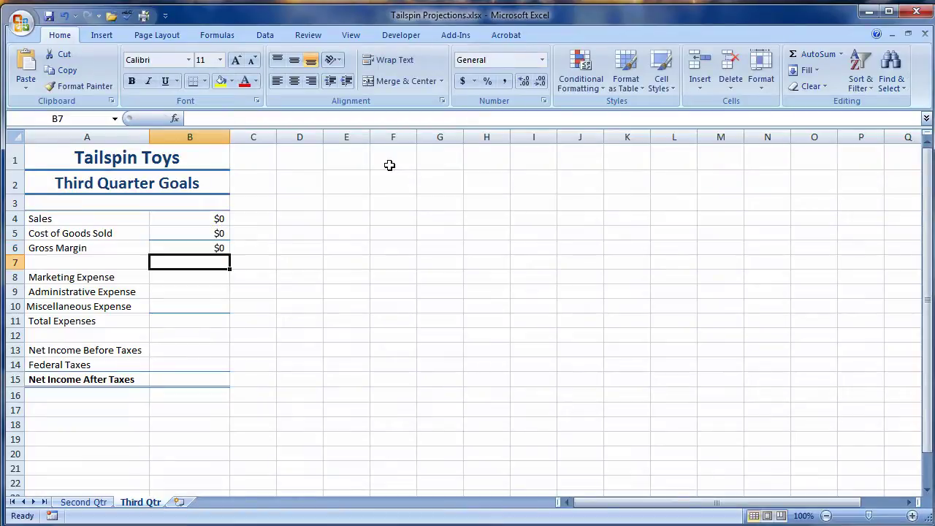
key(Down)
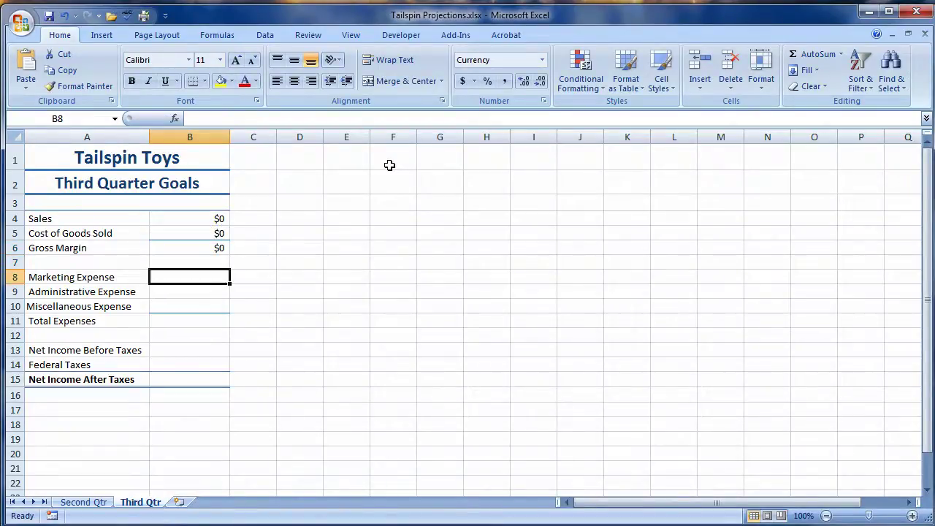
text(0)
key(Return)
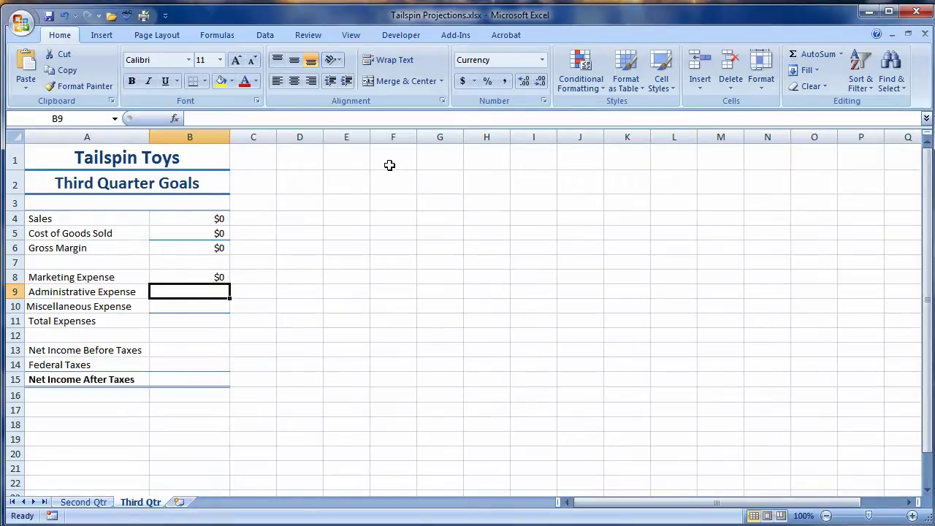
text(0)
key(Return)
text(0)
key(Return)
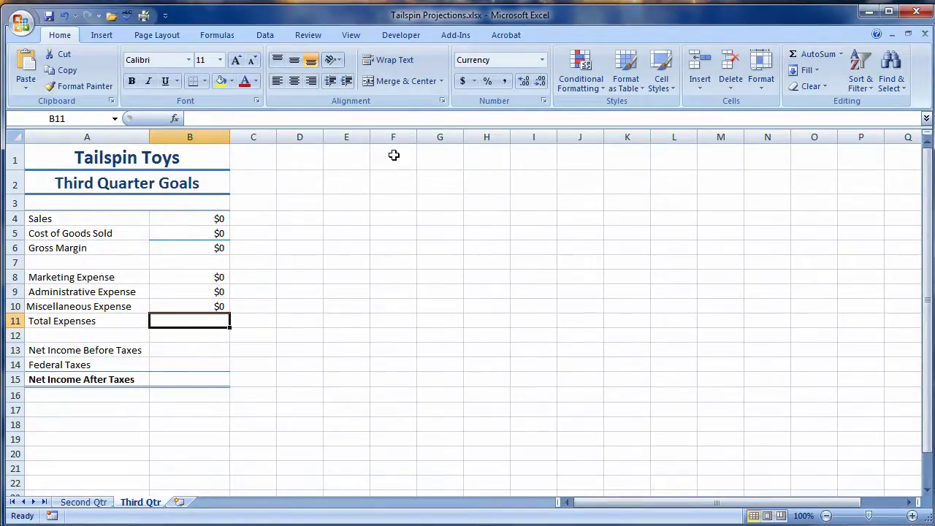
Make Total Expenses in B11 =SUM(B8:B10).
click(803, 55)
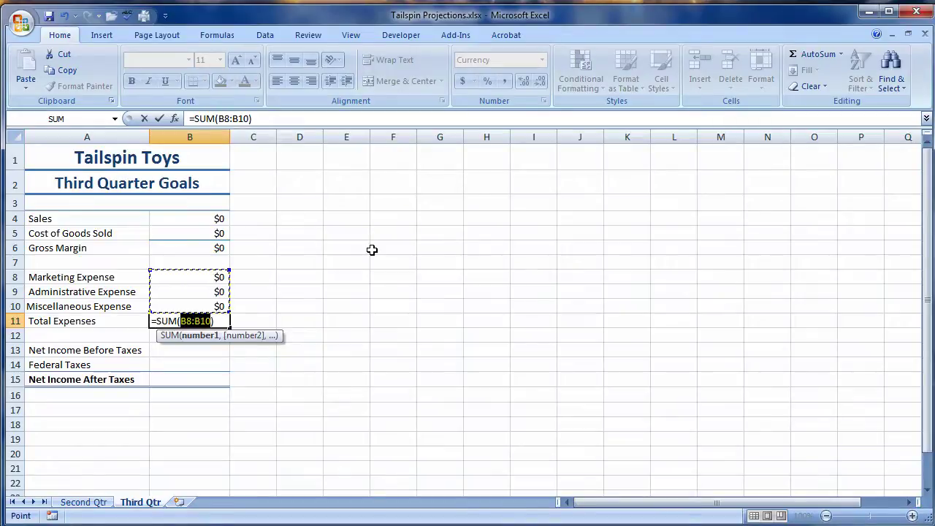
key(Return)
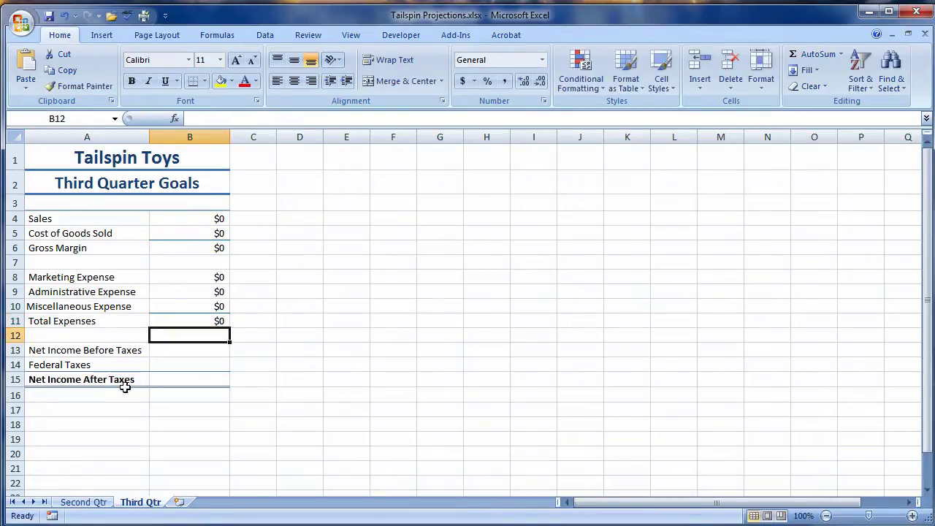
click(176, 318)
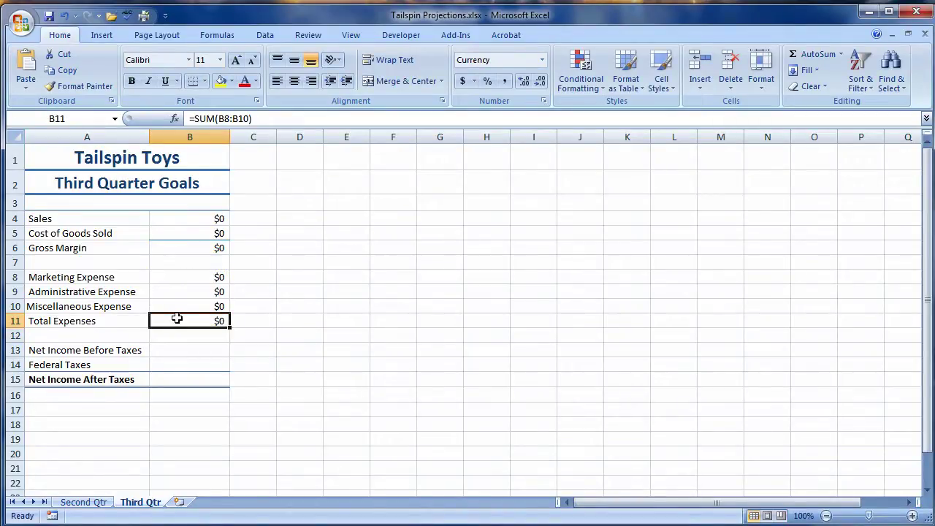
text(=SUM()
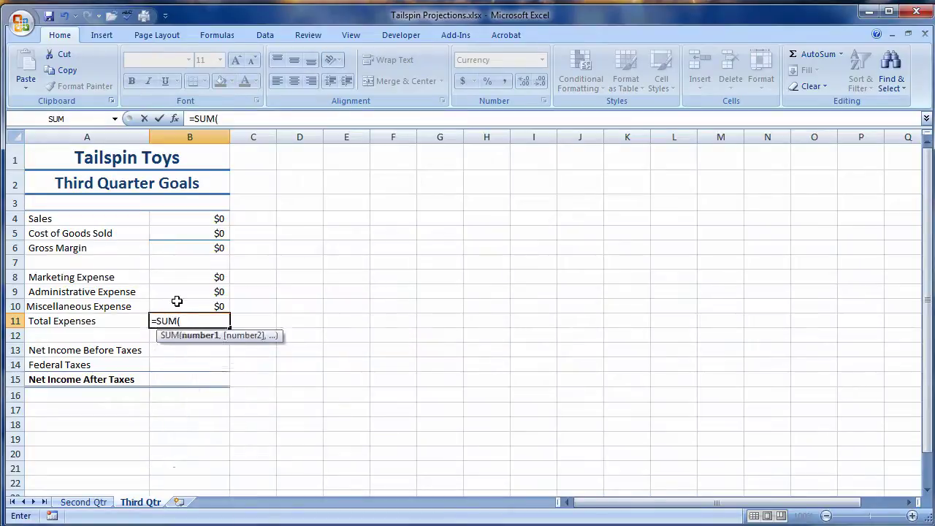
drag(188, 273, 187, 302)
text())
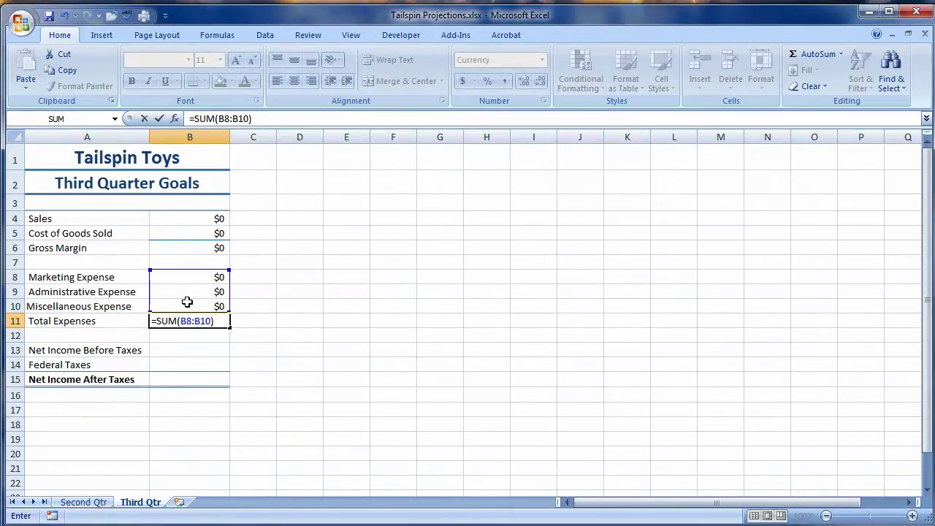
key(Return)
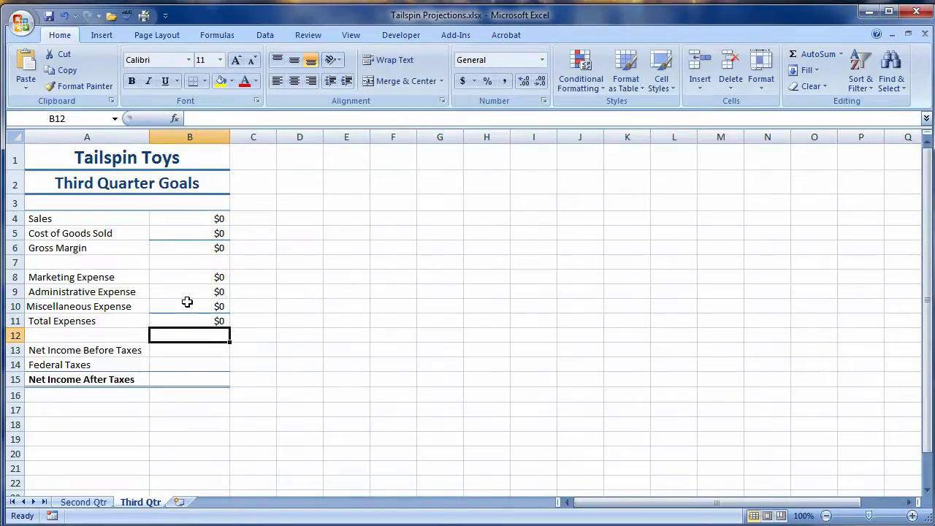
click(200, 353)
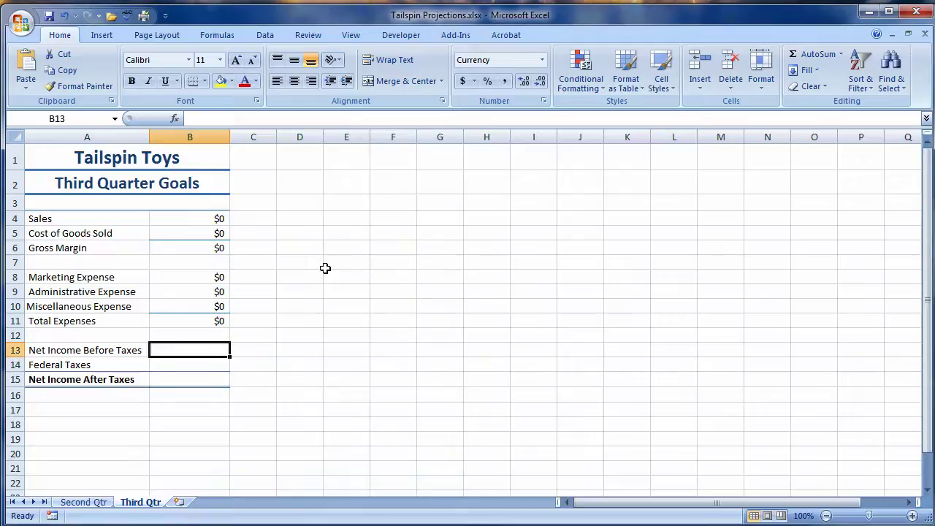
Enter =B6-B11 in B13 for Net Income Before Taxes.
text(=)
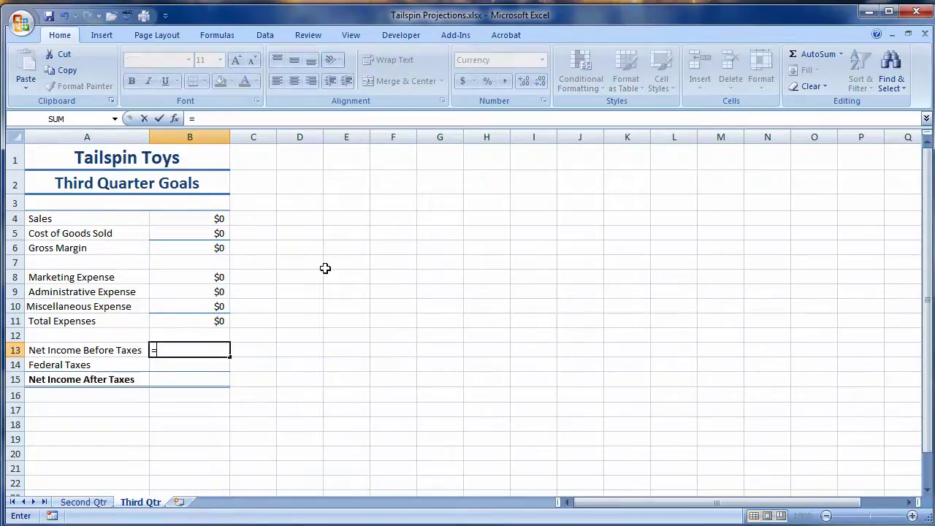
click(211, 247)
text(-)
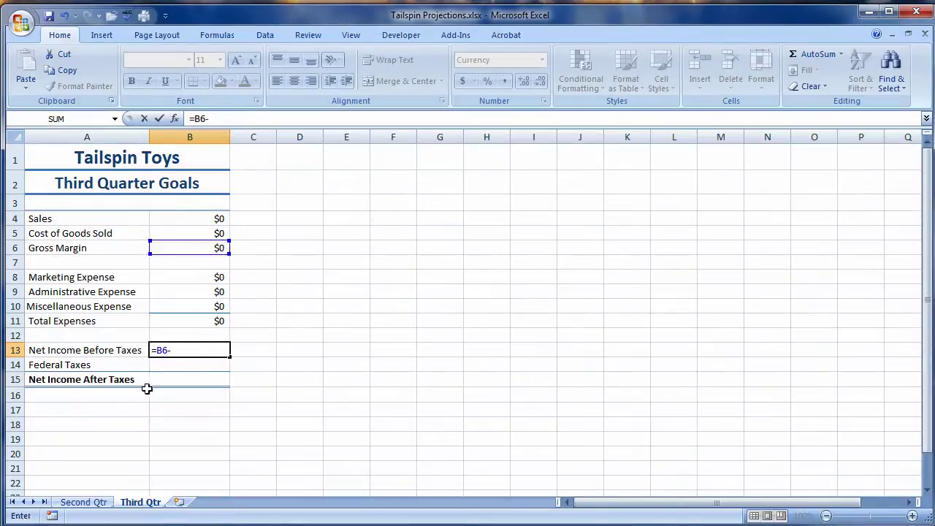
click(182, 322)
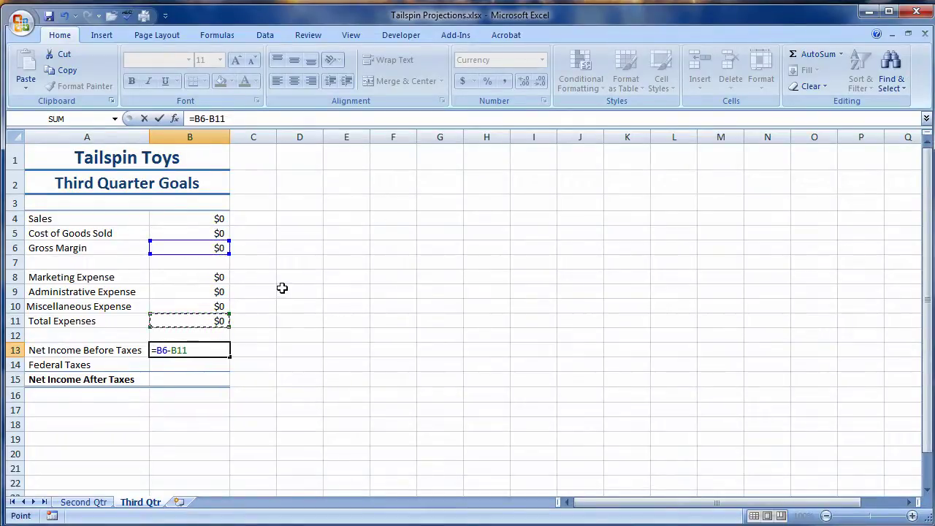
key(Return)
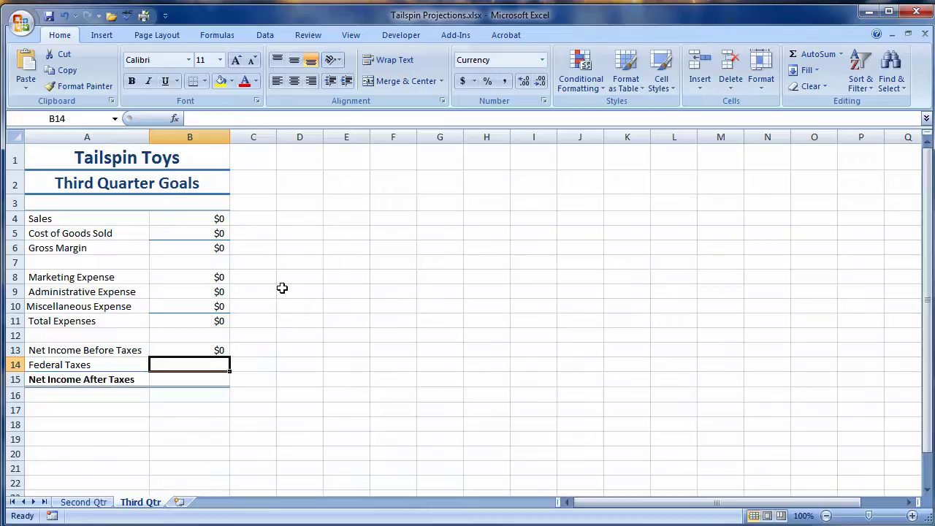
Enter =B13*34% in B14 for Federal Taxes, redoing a mistyped first attempt.
text(=)
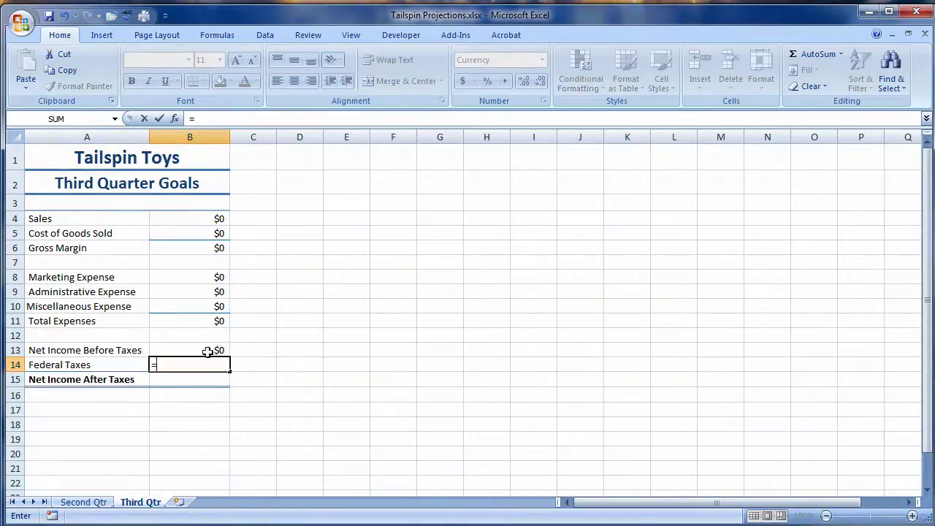
click(204, 349)
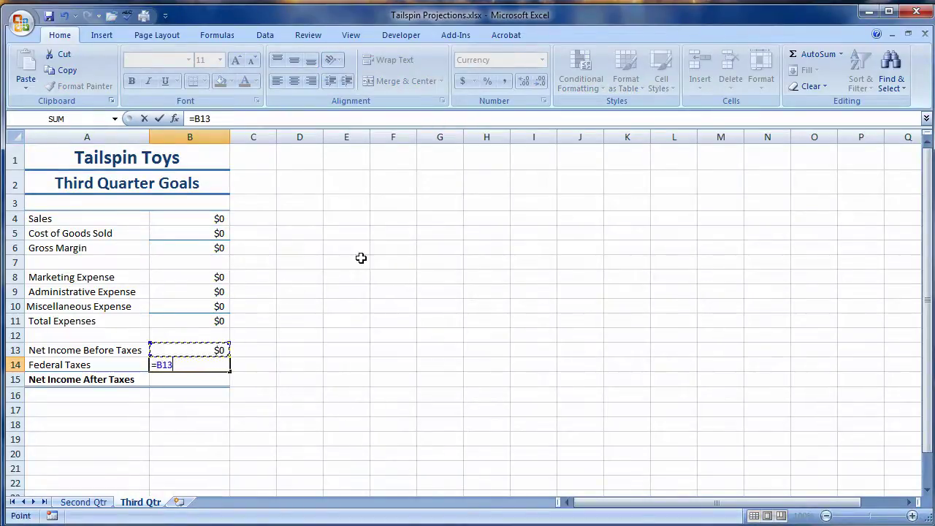
text(:B1334)
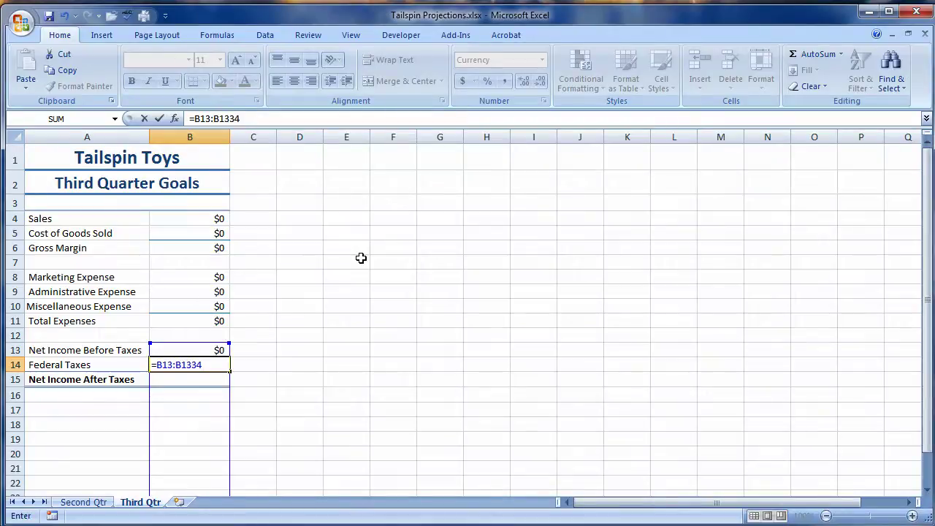
text(%)
key(BackSpace)
key(BackSpace)
key(BackSpace)
key(BackSpace)
key(BackSpace)
key(BackSpace)
key(BackSpace)
key(BackSpace)
key(BackSpace)
key(BackSpace)
key(BackSpace)
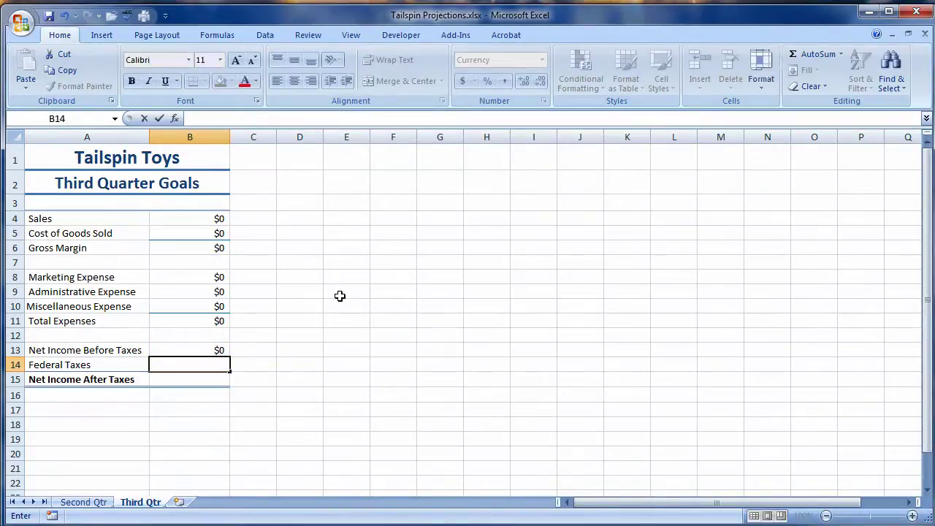
text(=)
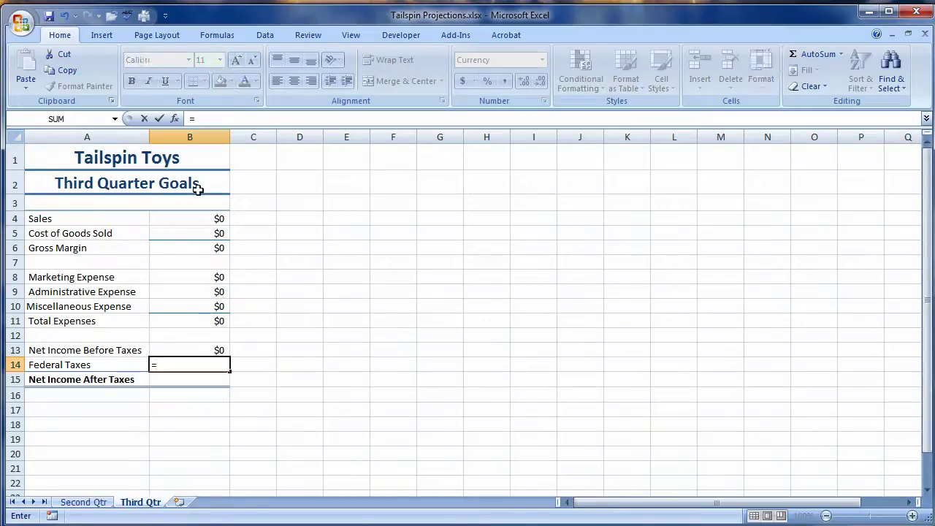
click(175, 350)
text(*34%)
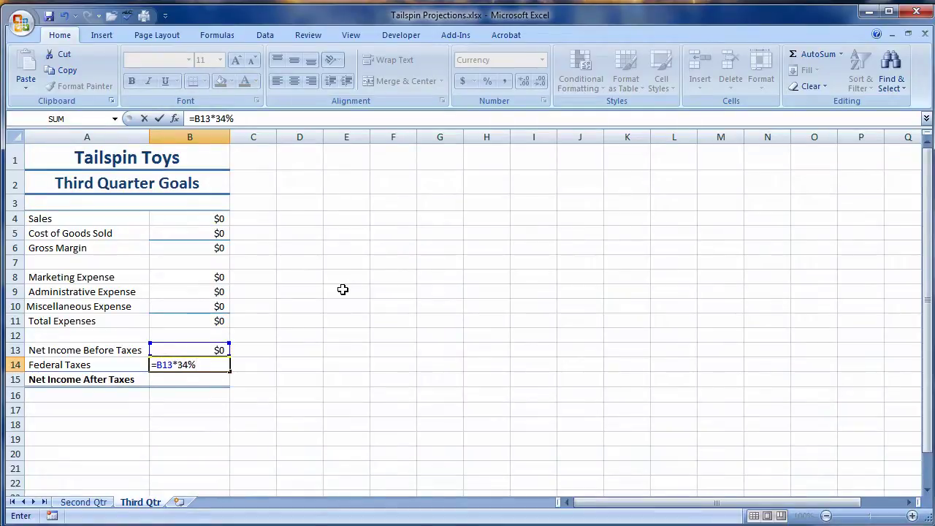
key(Return)
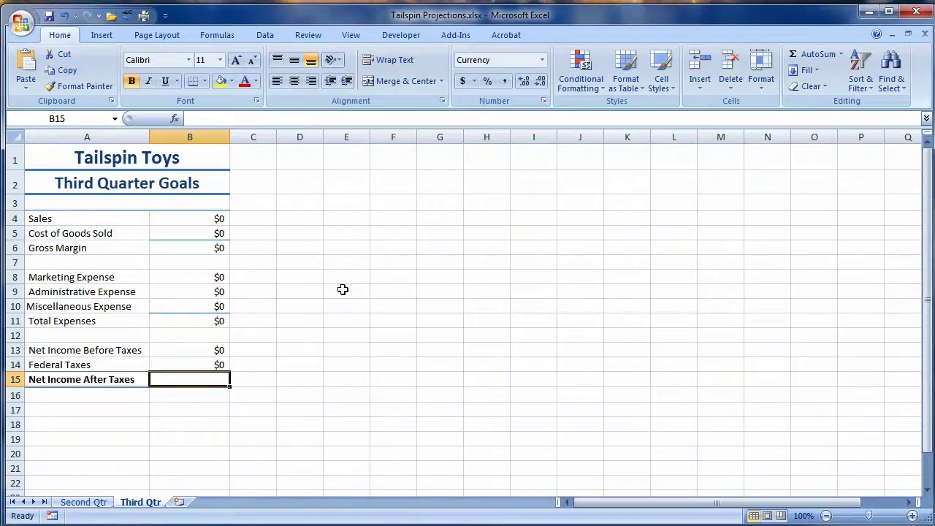
Enter =B13-B14 in B15 for Net Income After Taxes.
text(=)
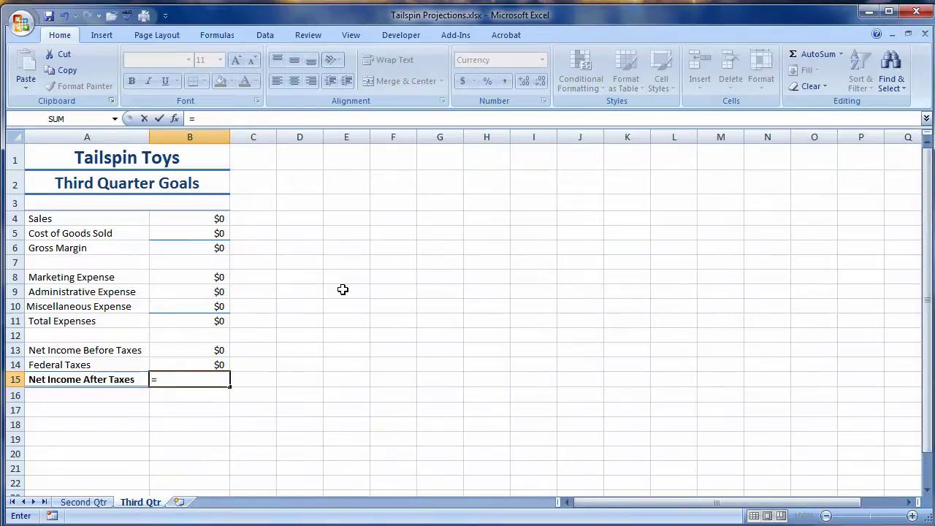
click(189, 349)
text(-)
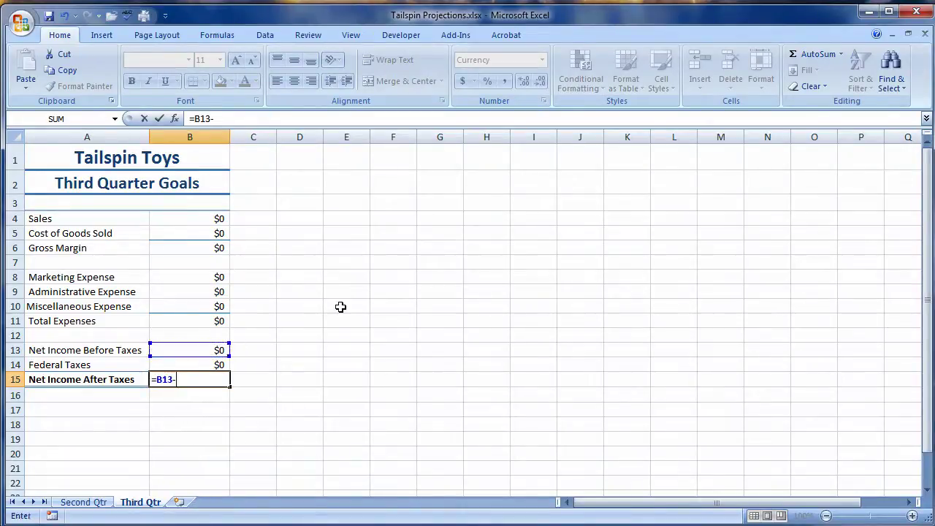
click(184, 365)
key(Return)
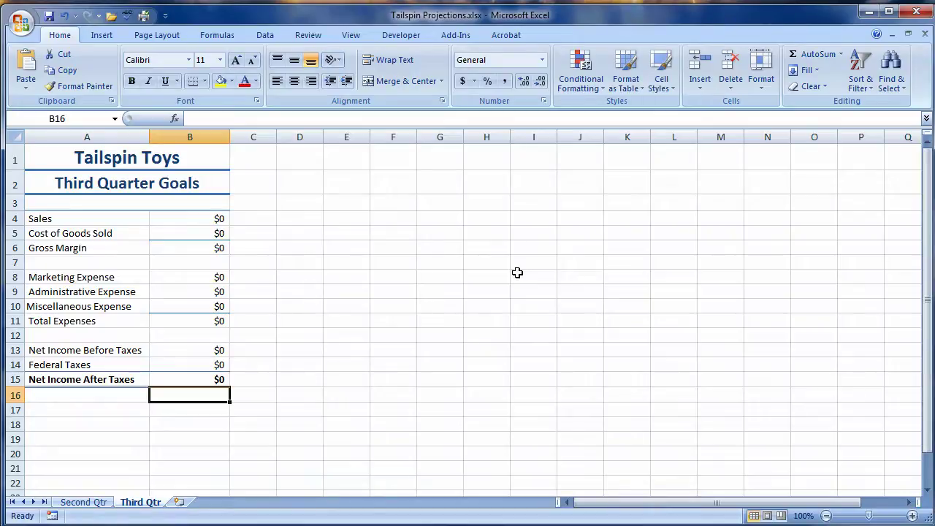
click(84, 503)
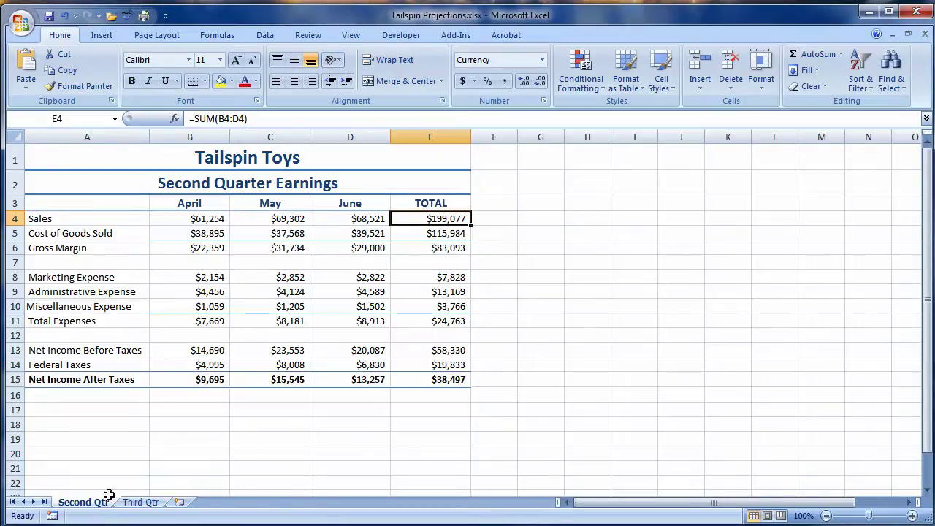
click(132, 502)
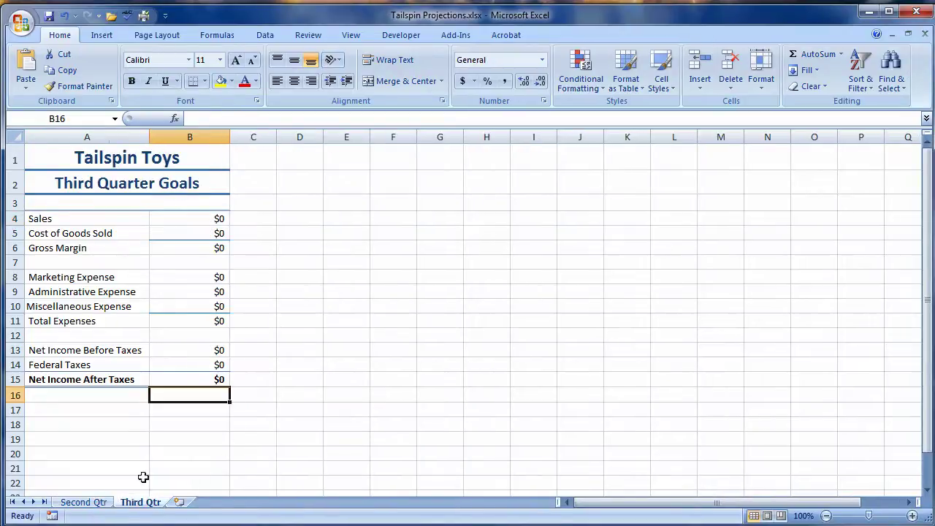
Insert a SUM function in B4 with 'Second Qtr'!E4 as its first argument.
click(188, 218)
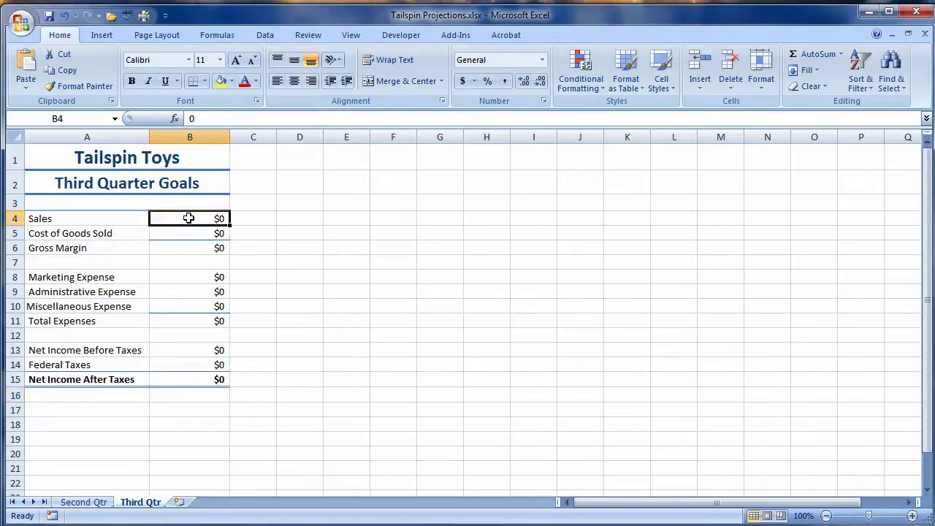
click(216, 38)
click(114, 82)
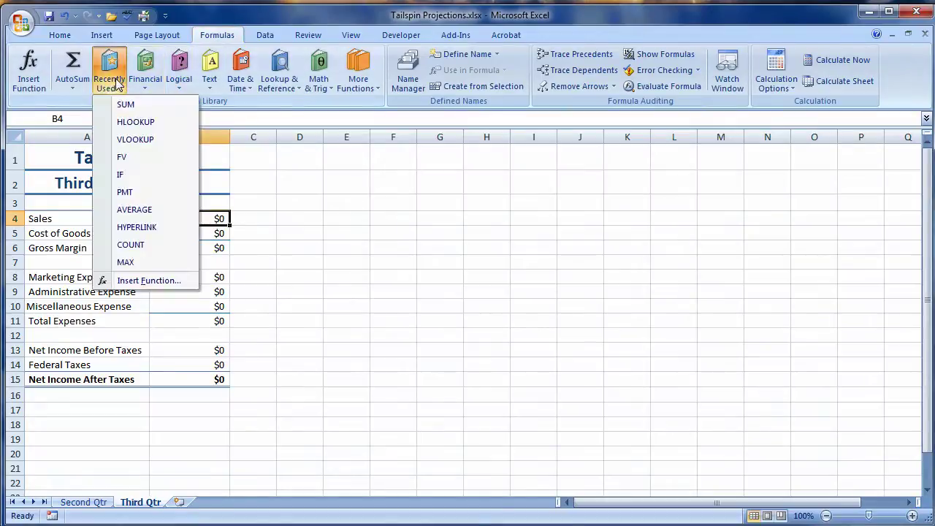
click(124, 102)
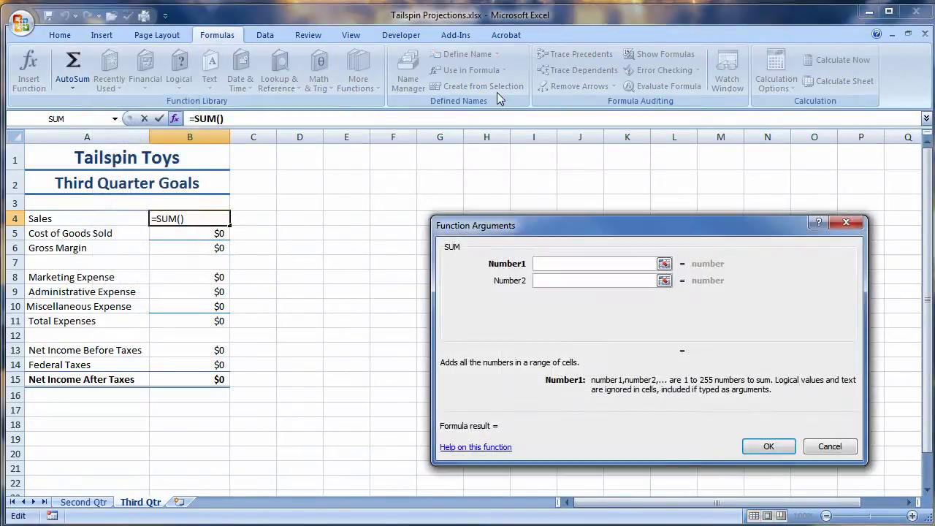
drag(534, 228, 464, 208)
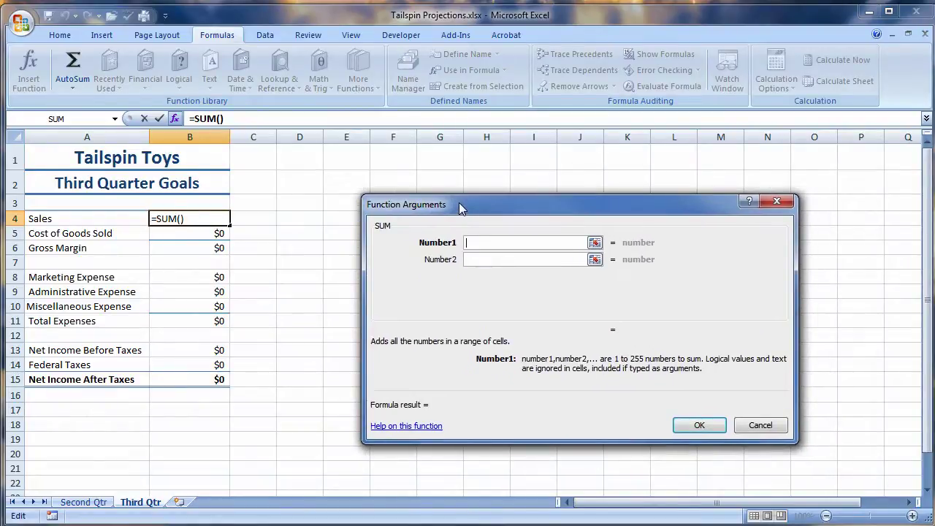
click(100, 503)
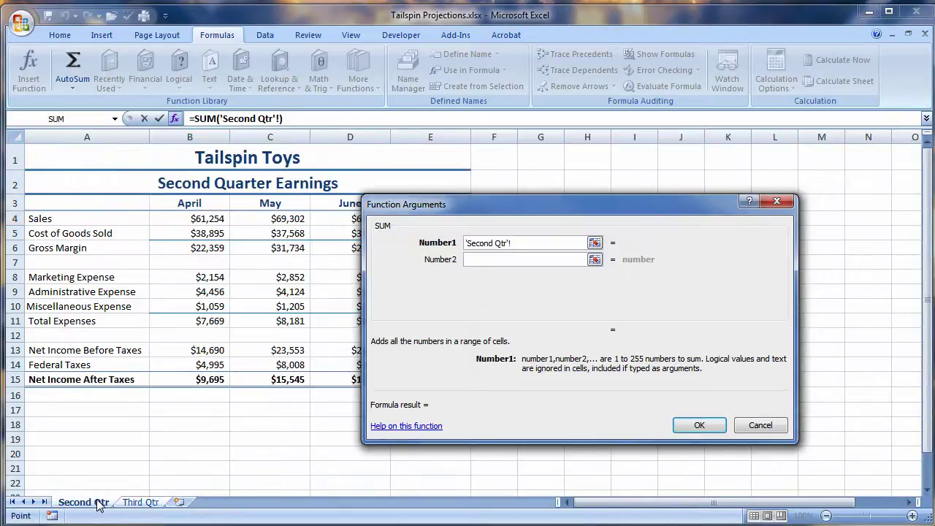
drag(453, 209, 502, 276)
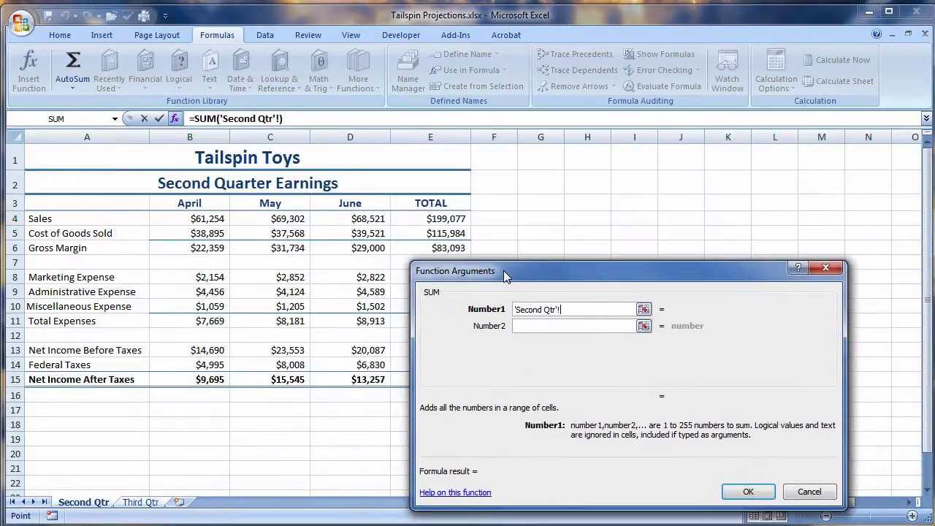
click(440, 220)
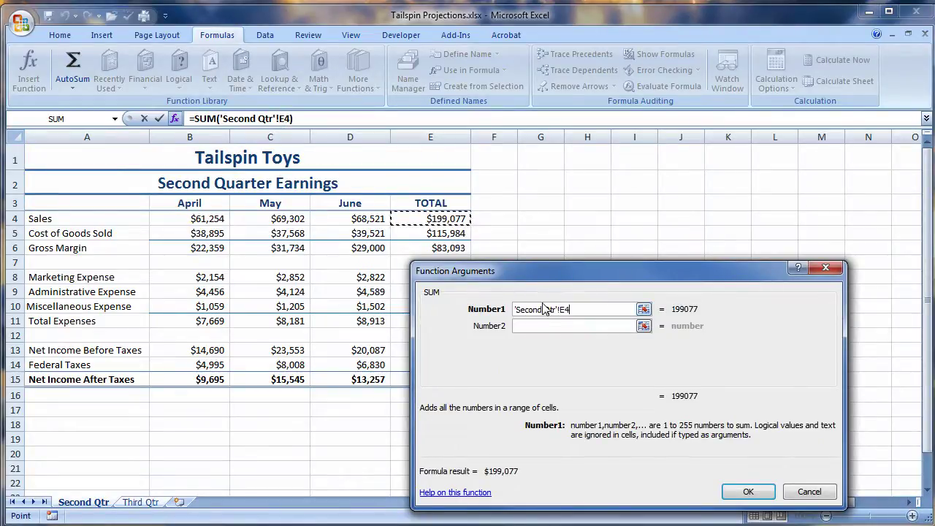
Add +('Second Qtr'!E4*10%) as the second SUM argument, giving Sales of $218,985.
click(535, 328)
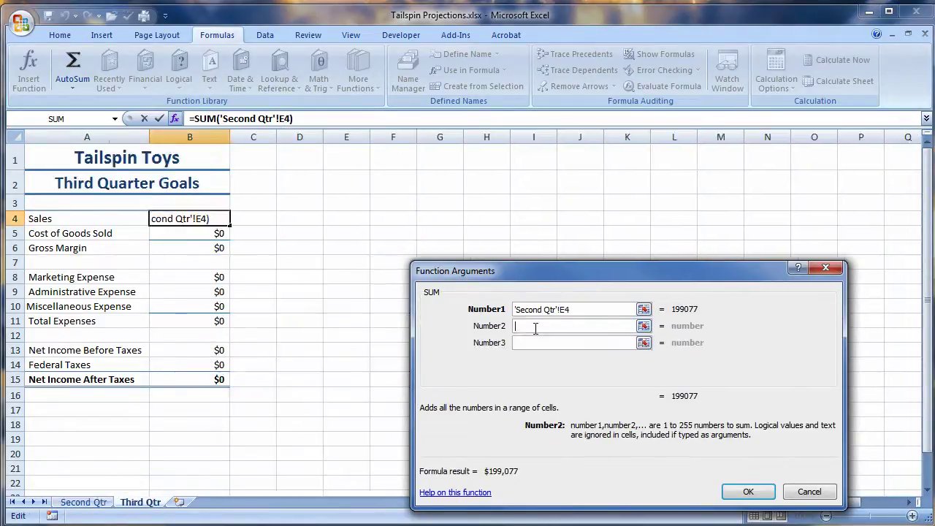
text(+)
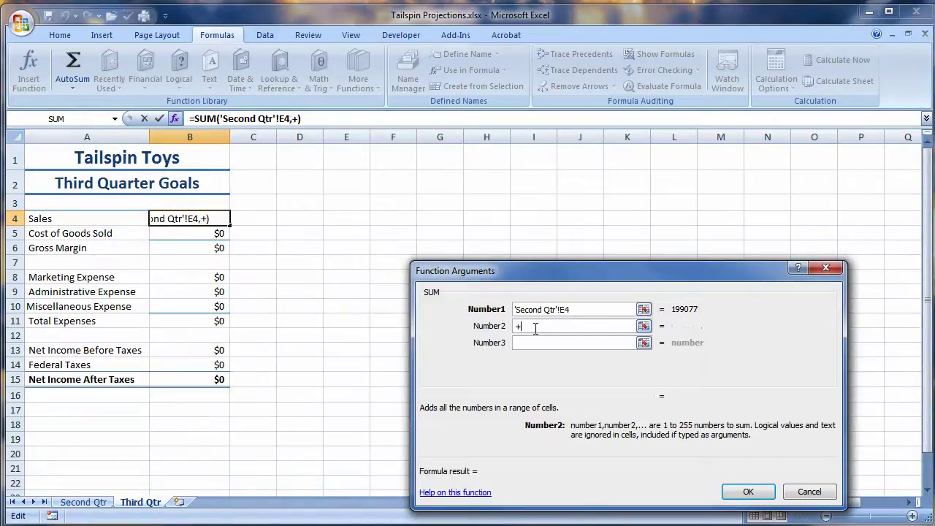
text(()
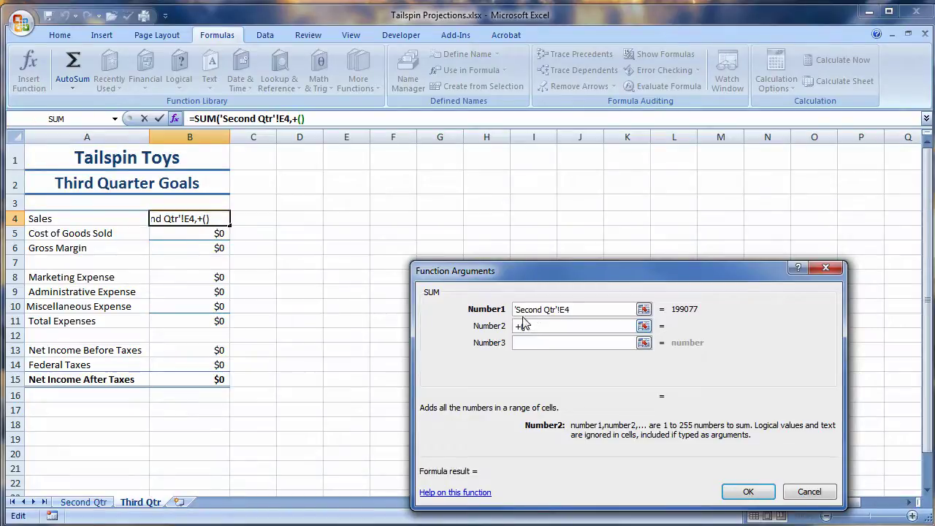
click(84, 502)
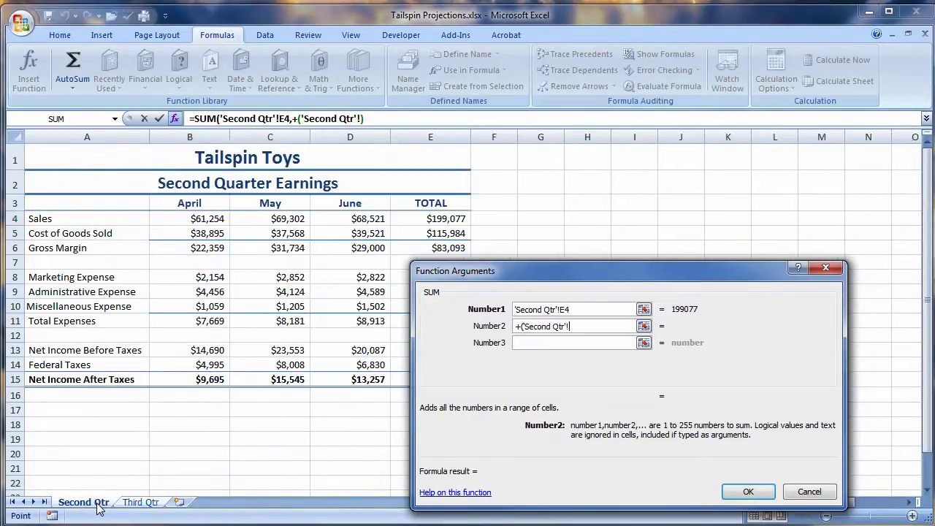
click(427, 218)
text(*10)
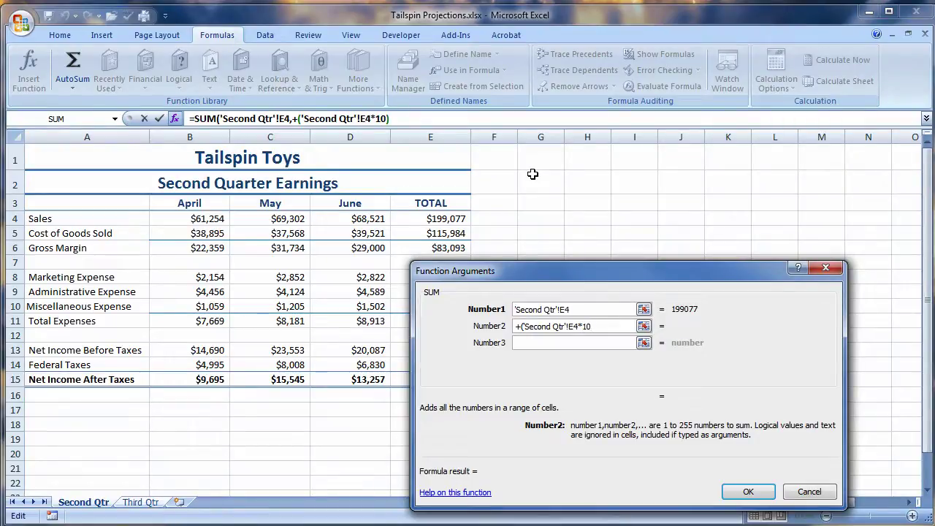
text(%))
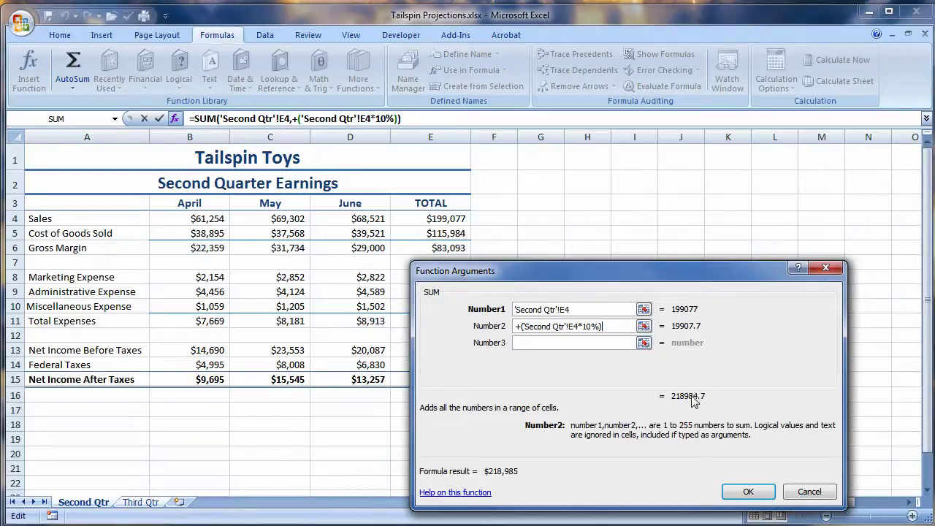
click(748, 494)
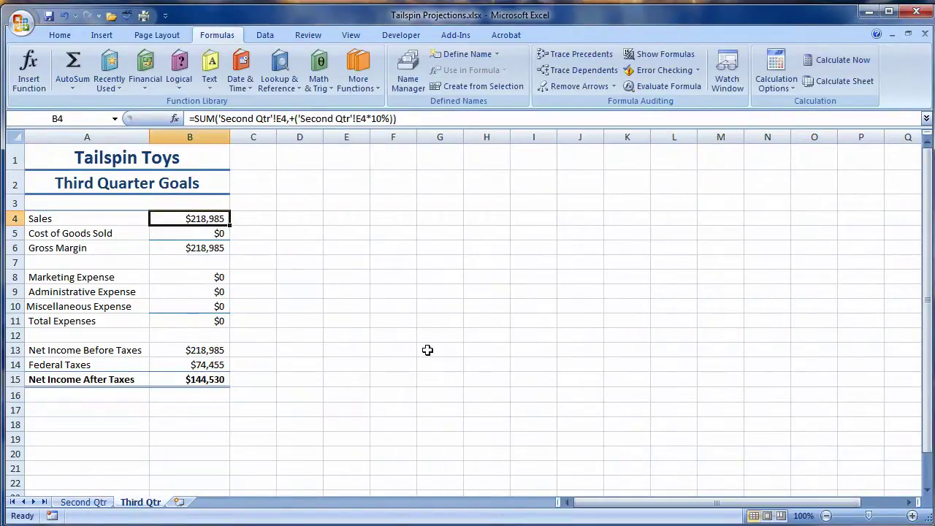
Enter ='Second Qtr'!E5+('Second Qtr'!E5*5%) in B5, making Cost of Goods Sold $121,783.
click(427, 350)
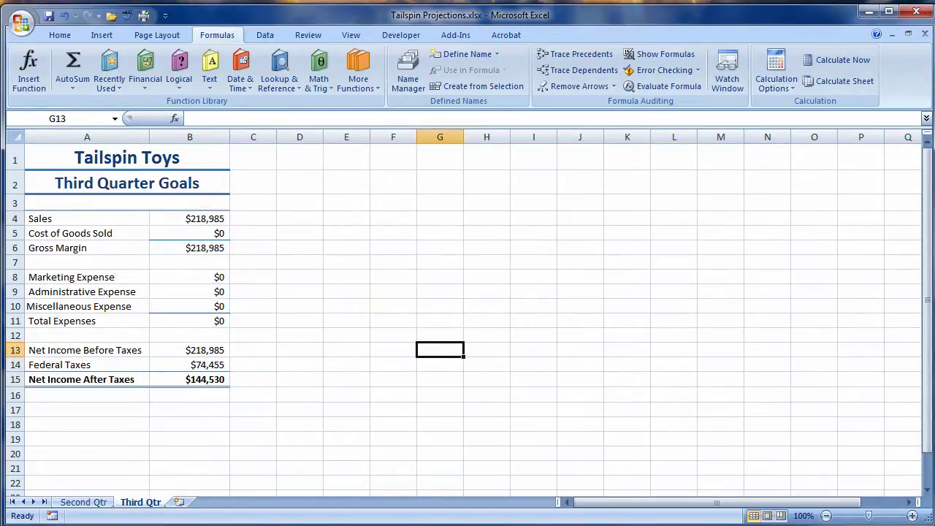
click(59, 36)
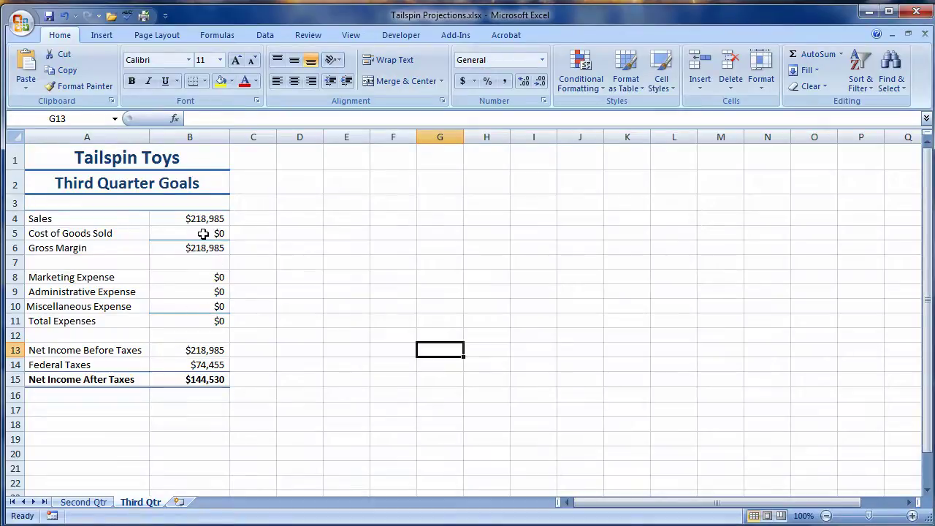
click(201, 234)
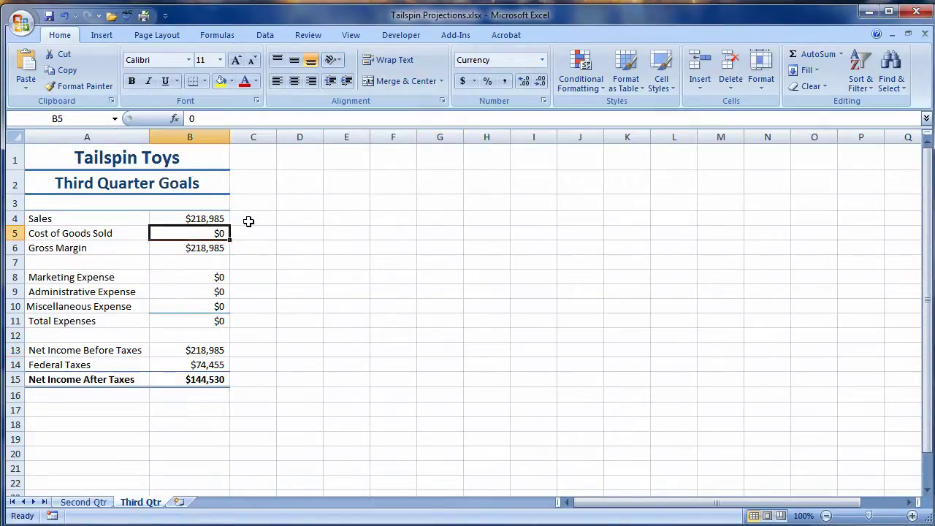
text(=)
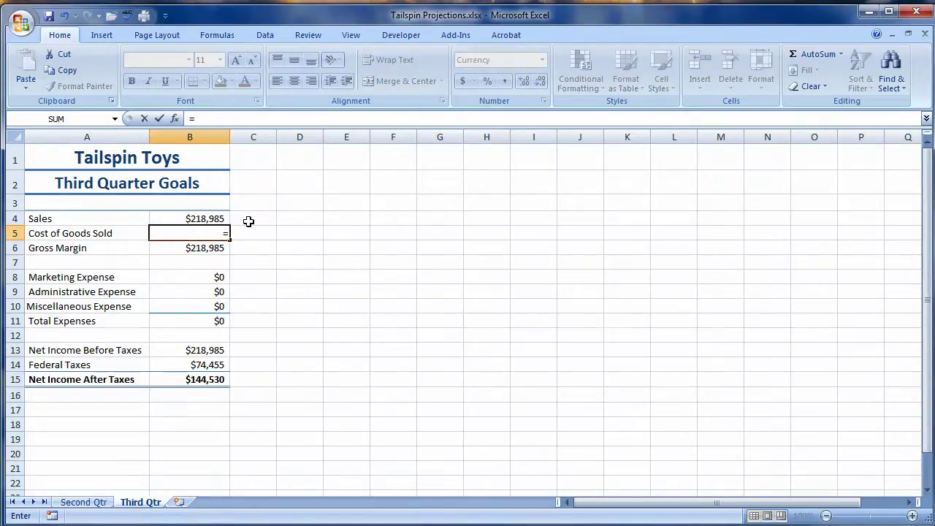
click(92, 502)
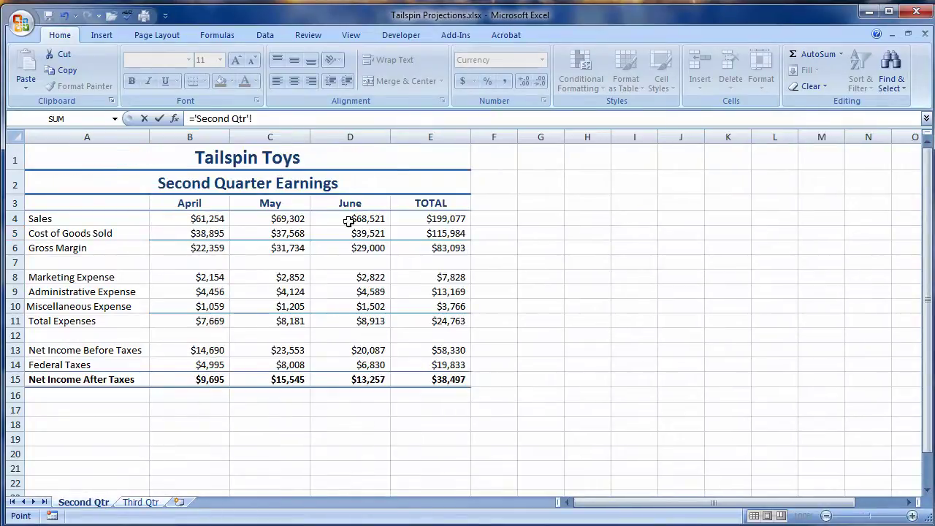
click(435, 233)
text(+()
click(457, 233)
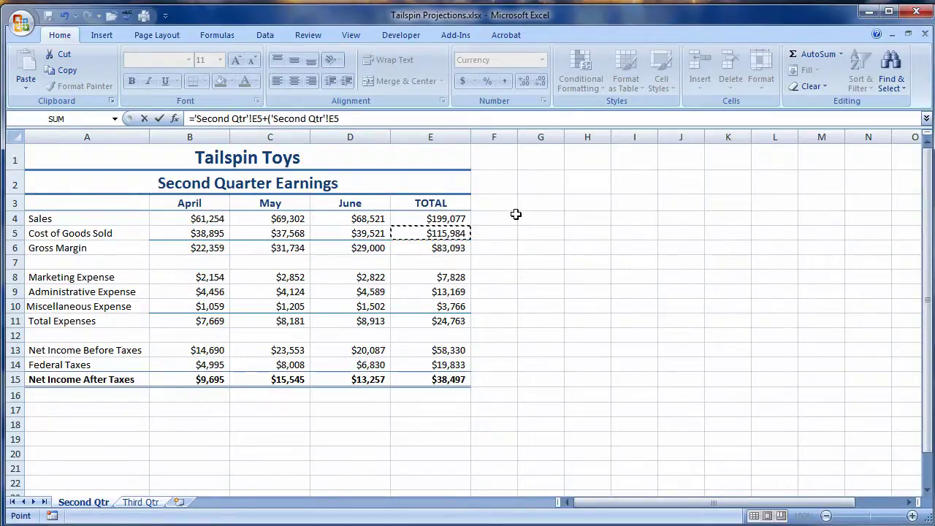
text(*)
key(Return)
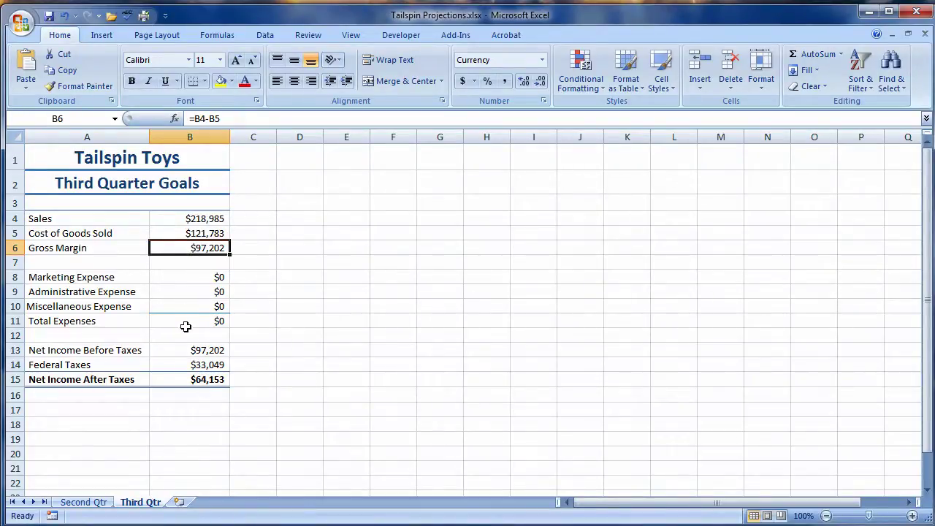
Copy the B5 +5% formula into expense cells B8:B10 ($8,219, $13,827, $3,954).
click(87, 506)
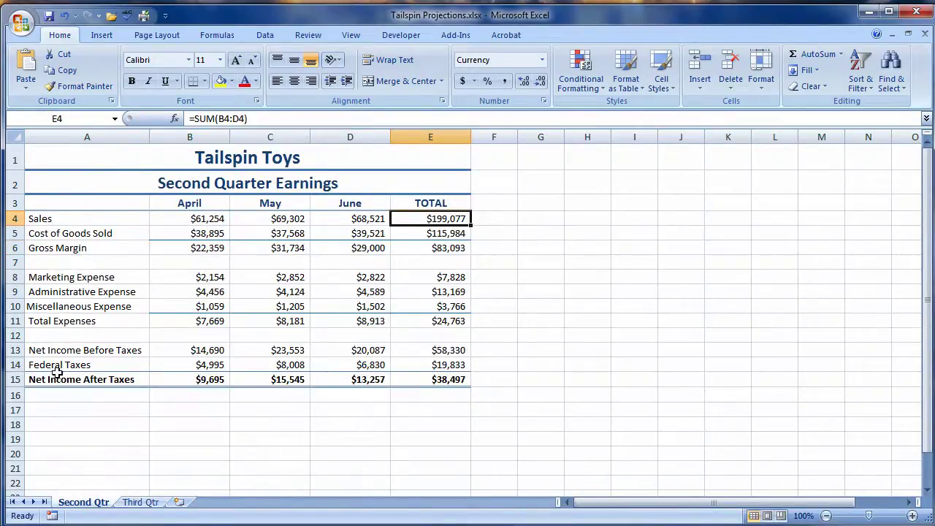
click(144, 504)
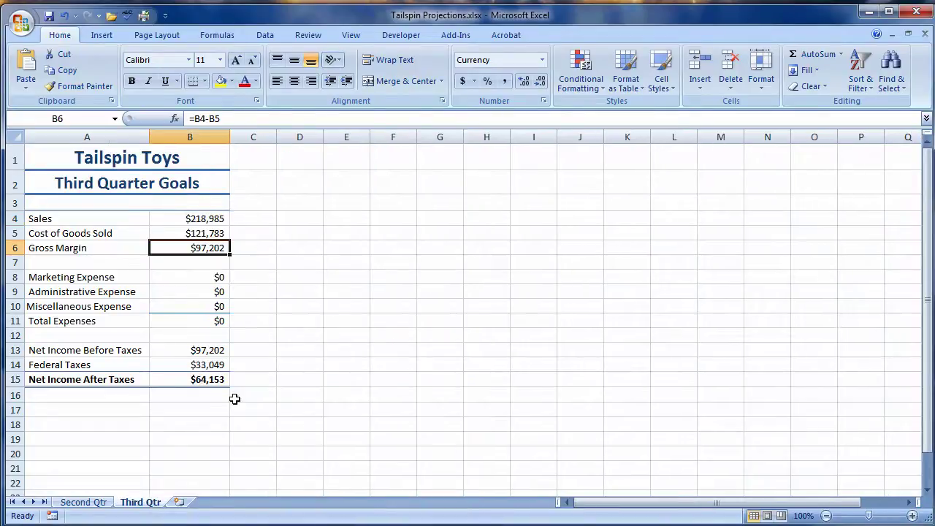
click(209, 234)
right_click(209, 234)
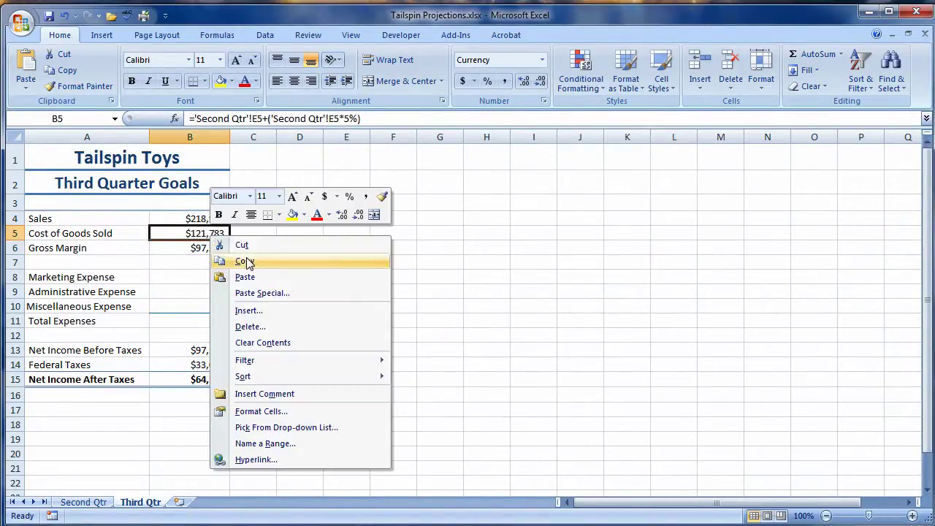
click(246, 261)
drag(202, 281, 205, 306)
right_click(205, 305)
click(247, 345)
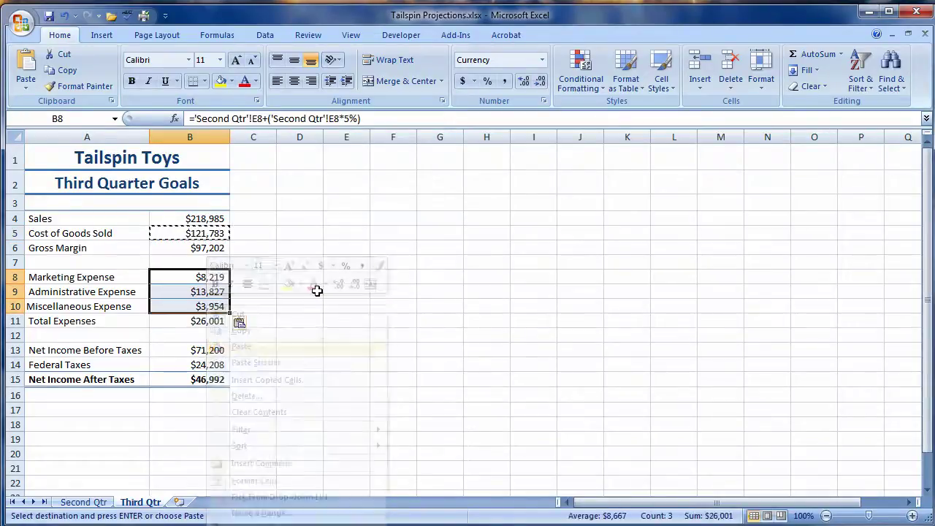
click(330, 275)
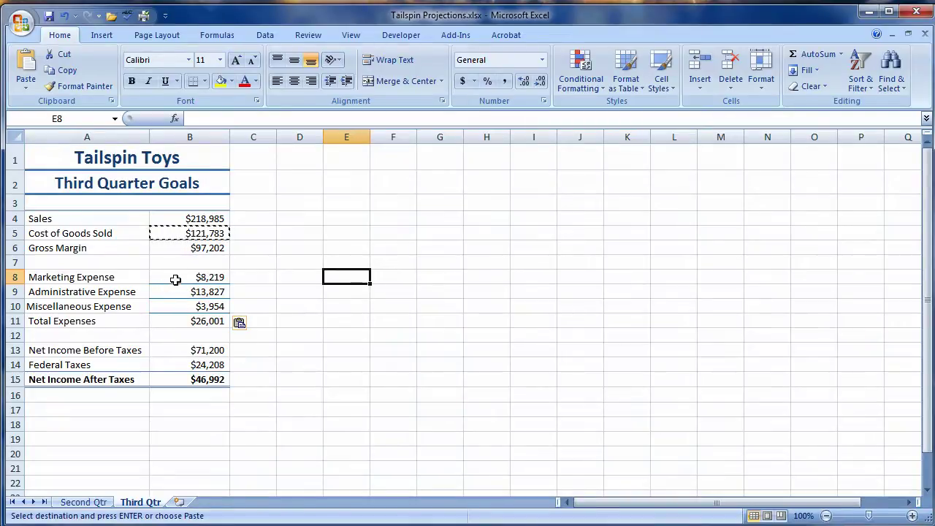
Set No Border on B8:B9 to remove the pasted borders.
drag(175, 280, 179, 289)
click(204, 81)
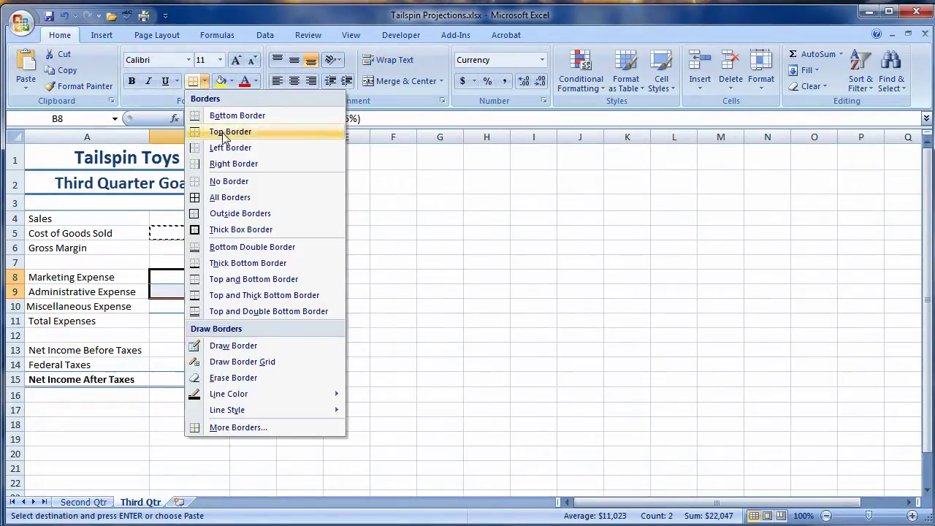
click(241, 183)
click(428, 238)
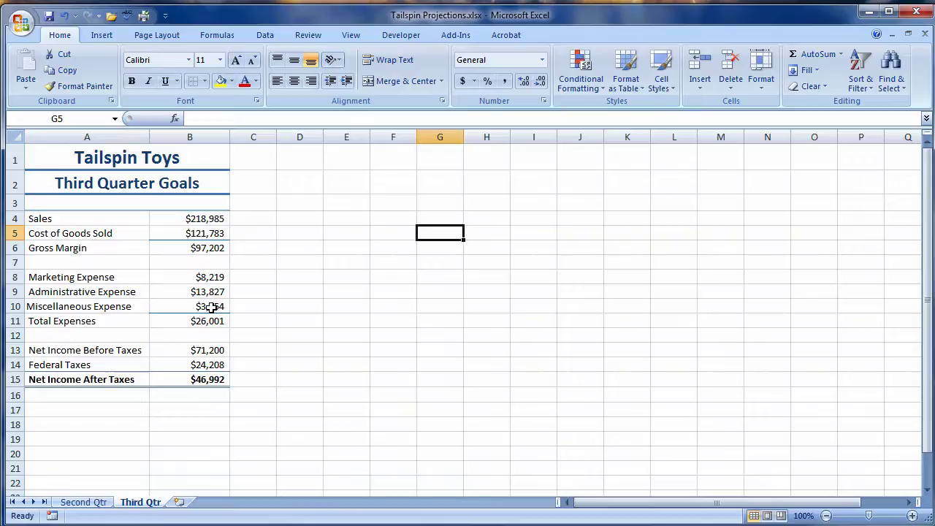
click(78, 504)
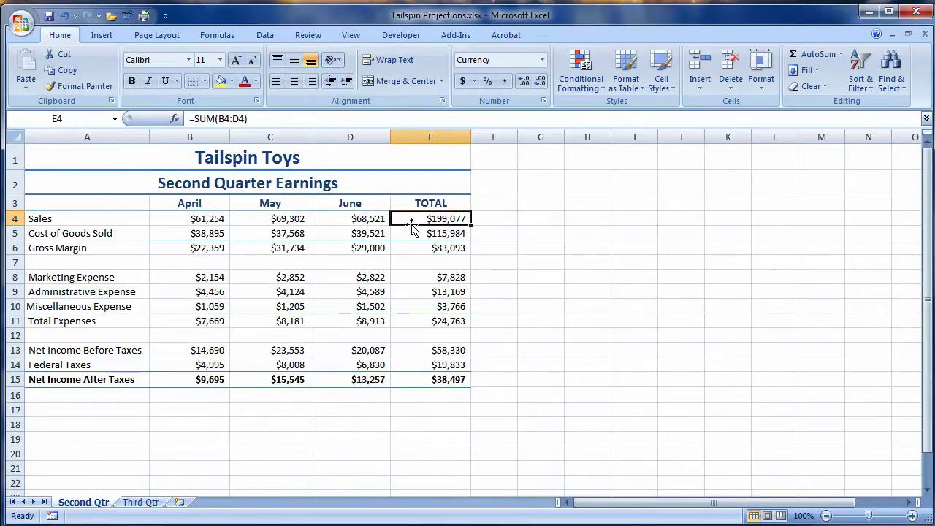
click(440, 305)
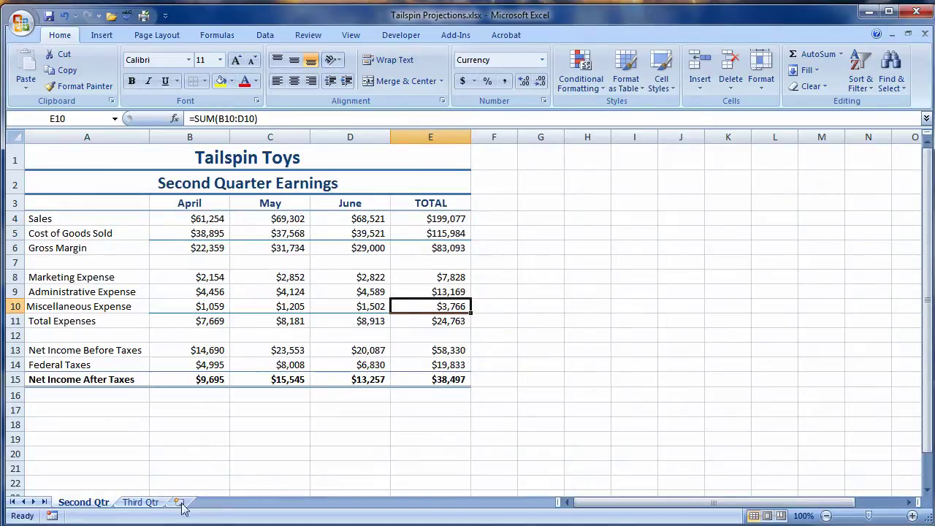
click(140, 503)
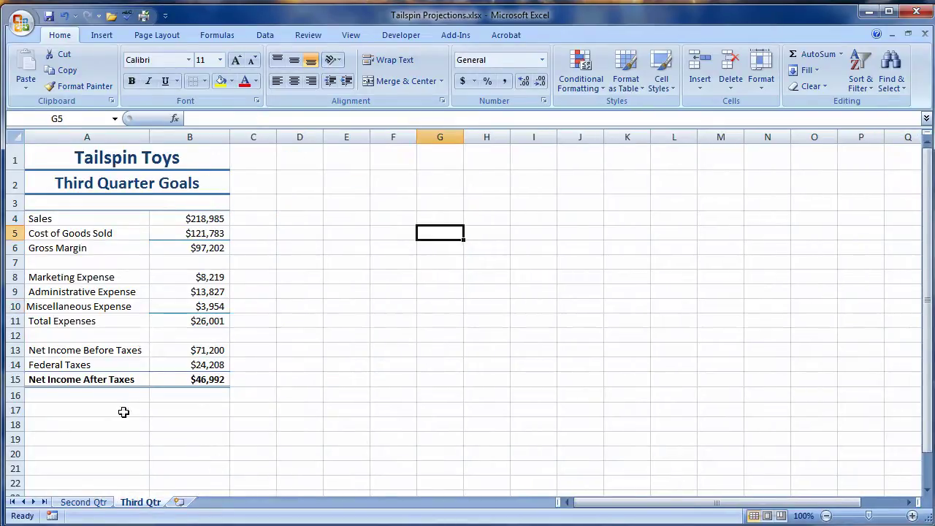
click(180, 307)
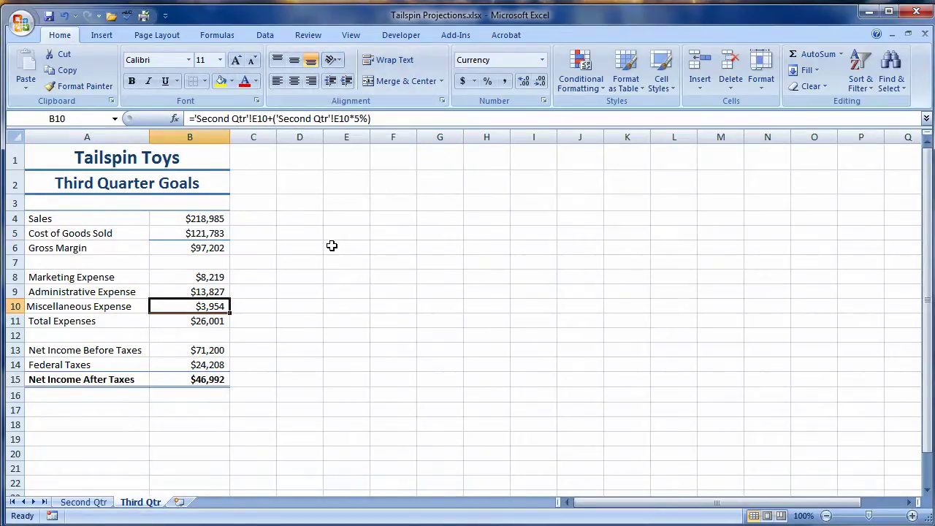
click(197, 280)
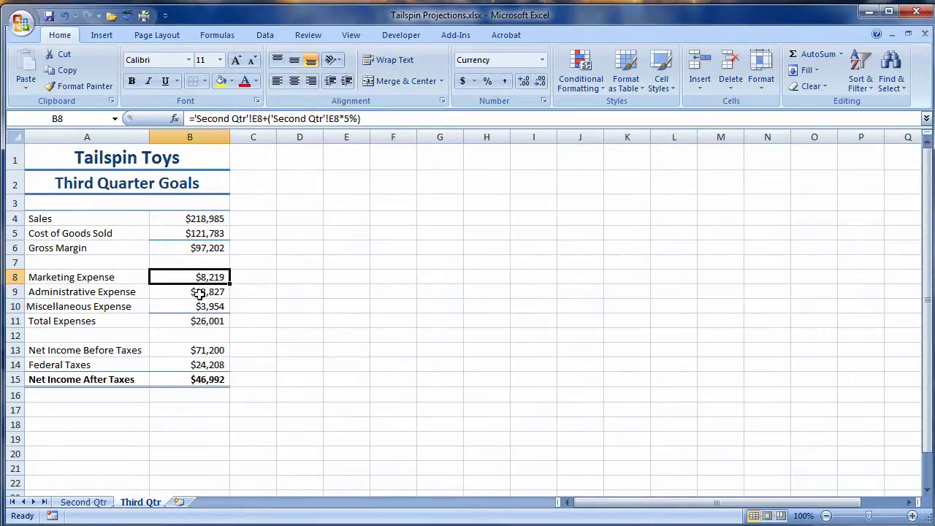
click(199, 294)
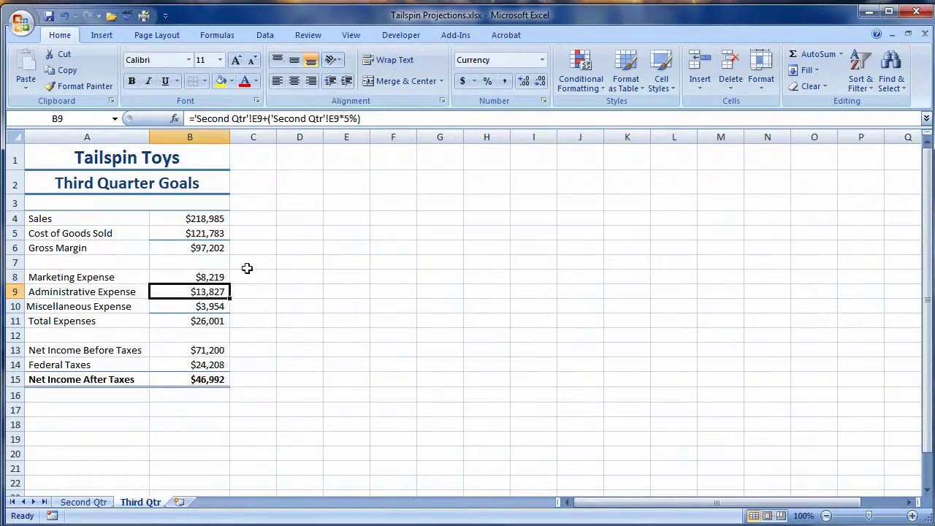
click(211, 381)
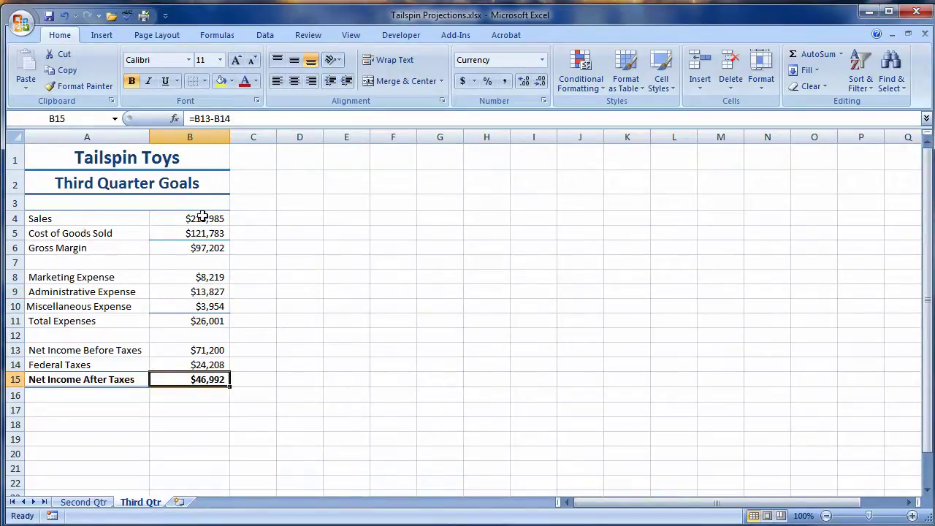